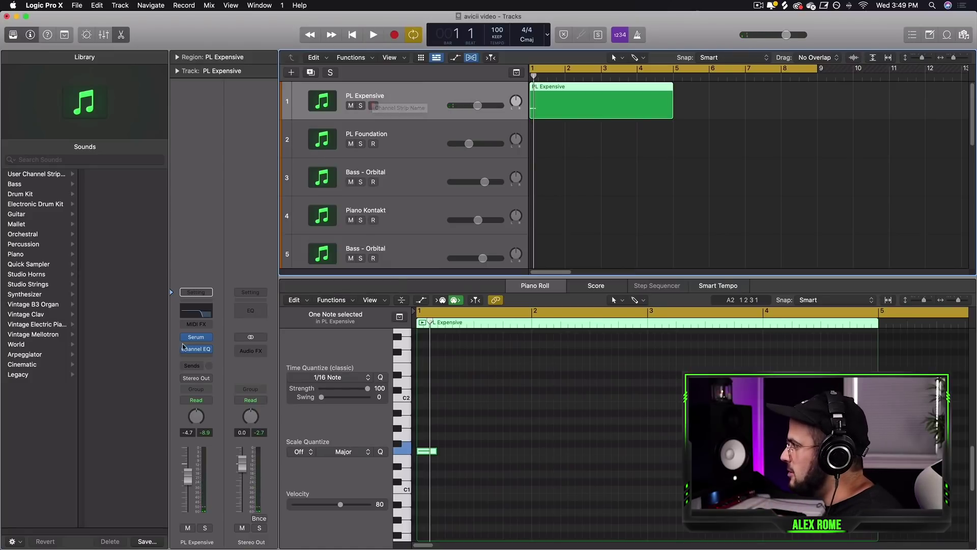
- Repeat the short F1 note in bar 1 of the PL Expensive region to make a row of three, and play it back
key(cmd+r)
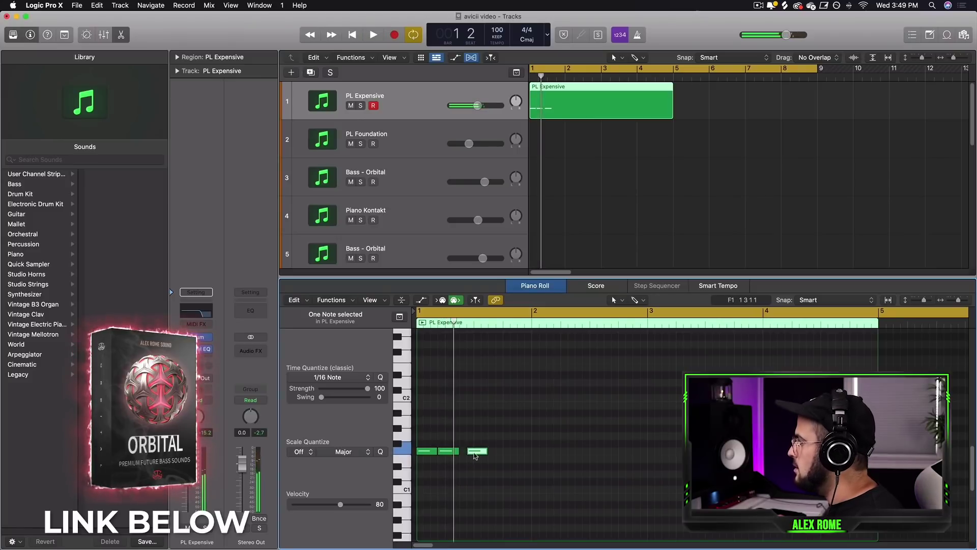
key(cmd+r)
key(Return)
key(space)
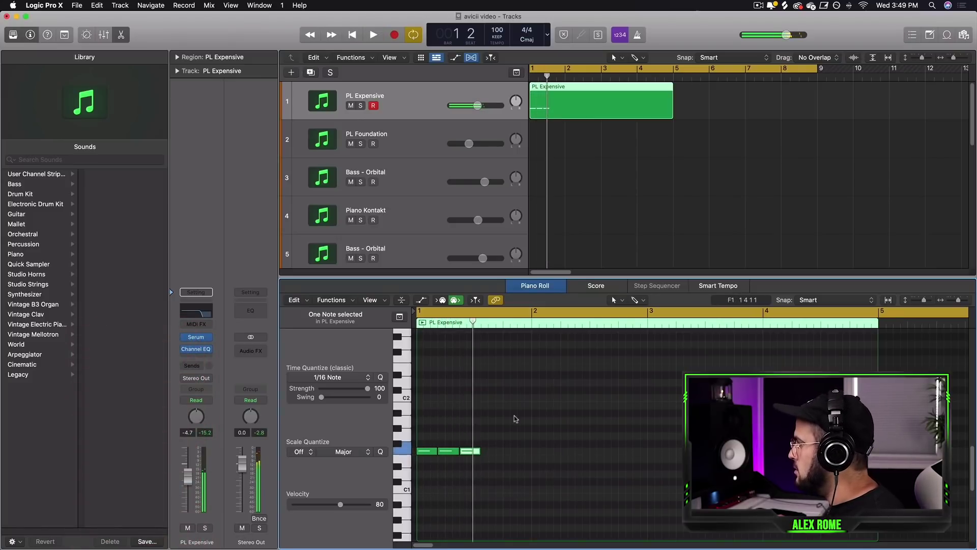
click(508, 430)
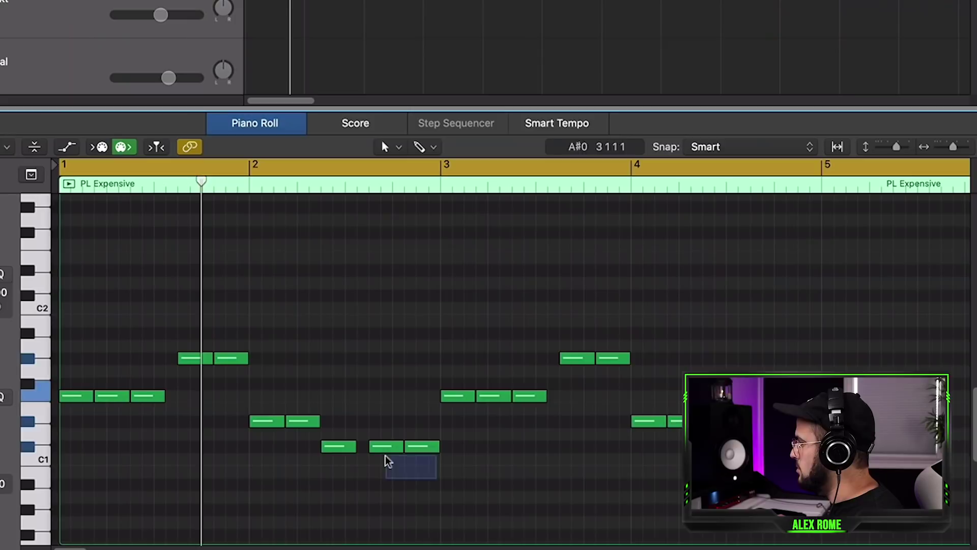
- Add three short C3 notes above the bass notes in bar 1 and copy the group to position 1 3 3 1
scroll(615, 488, up, 5)
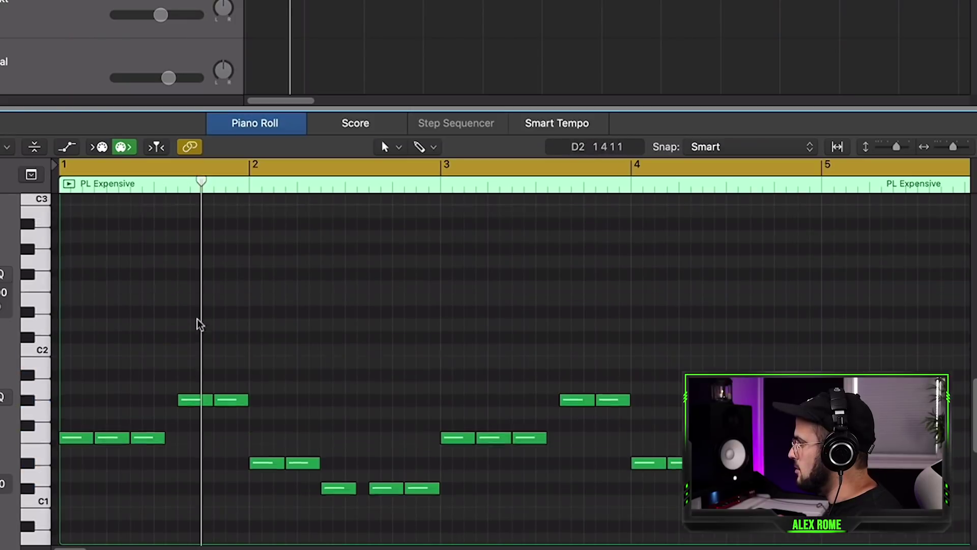
scroll(116, 277, down, 3)
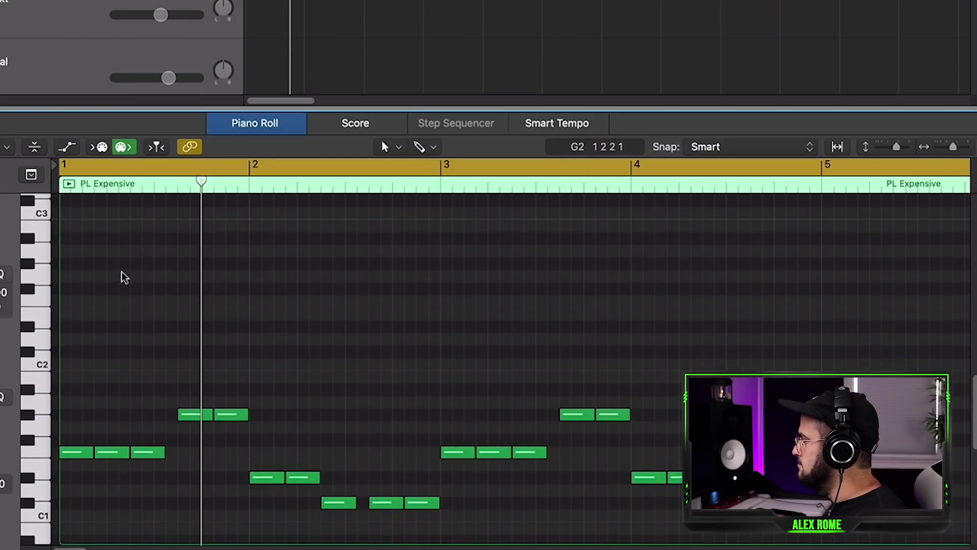
drag(238, 109, 235, 28)
scroll(210, 326, up, 5)
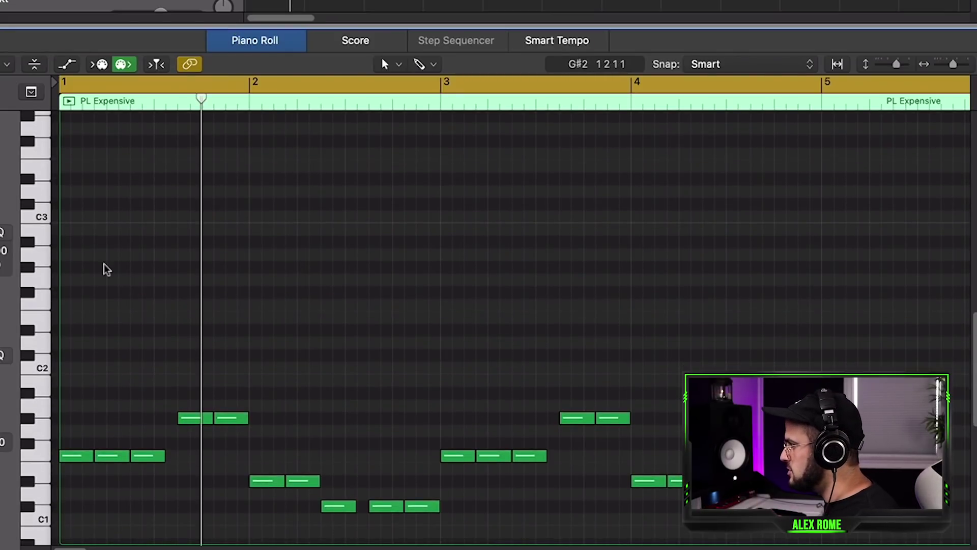
drag(86, 279, 74, 223)
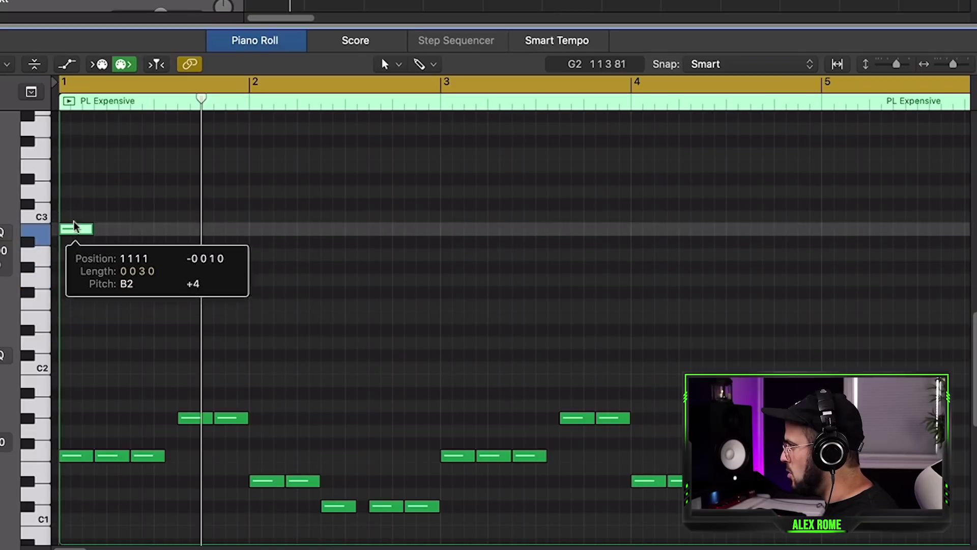
drag(291, 222, 221, 223)
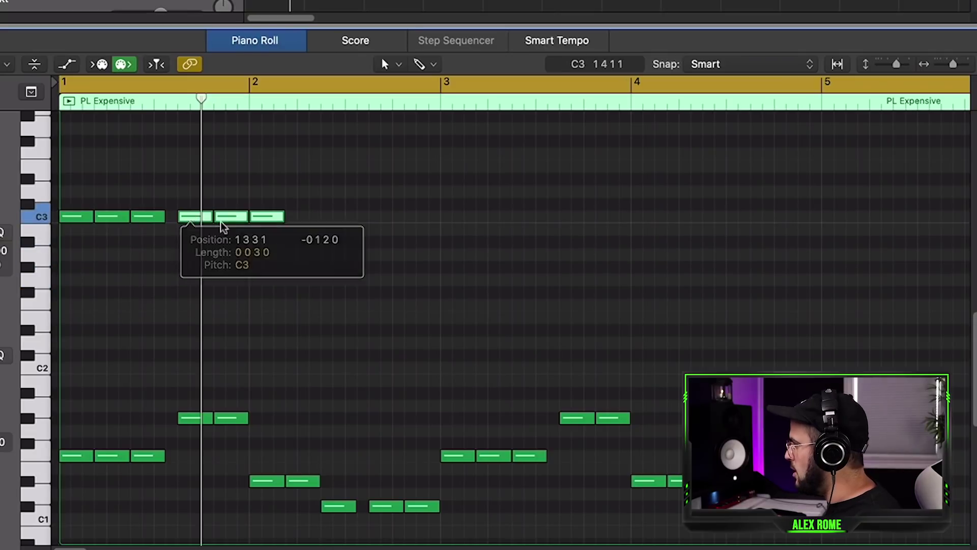
key(space)
click(266, 242)
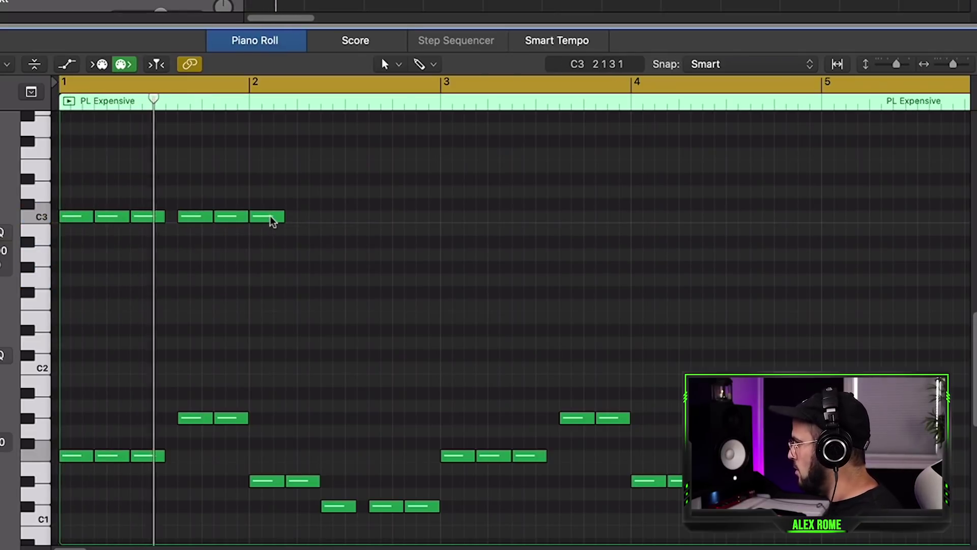
- Delete the extra C3 note at bar 2 and fill that bar with two A#2 notes followed by three C3 notes
click(268, 219)
key(Delete)
key(super+v)
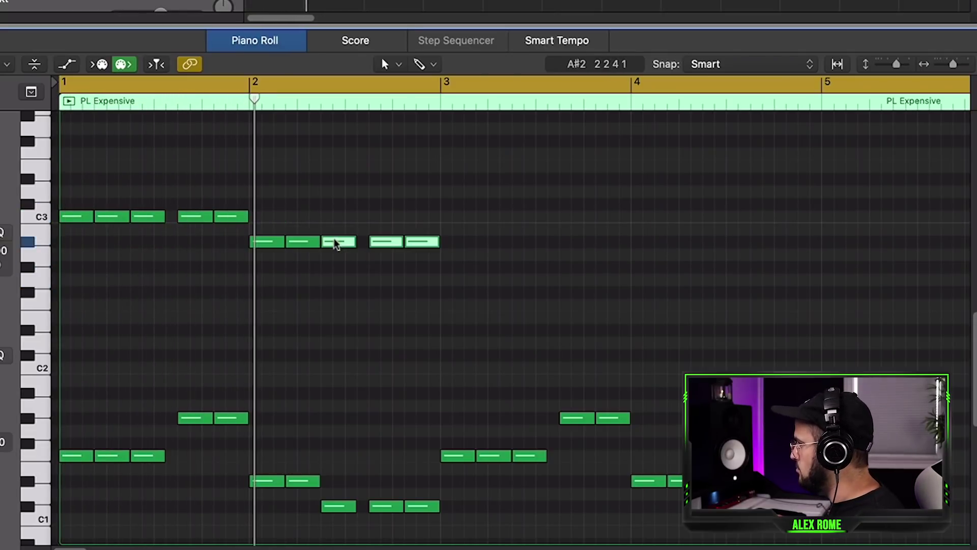
drag(338, 240, 331, 215)
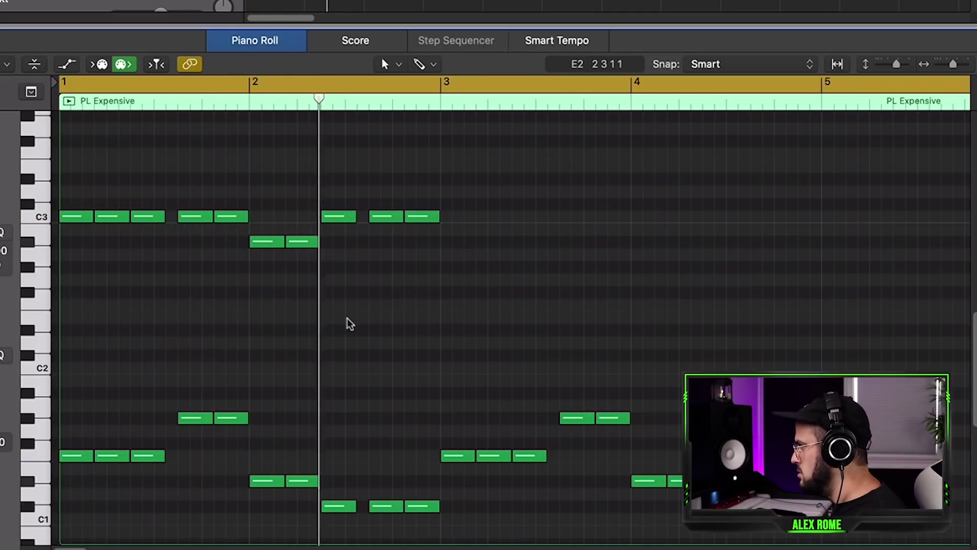
- Copy the upper C3 and A#2 notes of bars 1 and 2 into bars 3 and 4
drag(484, 258, 56, 148)
key(super+c)
key(super+v)
click(654, 429)
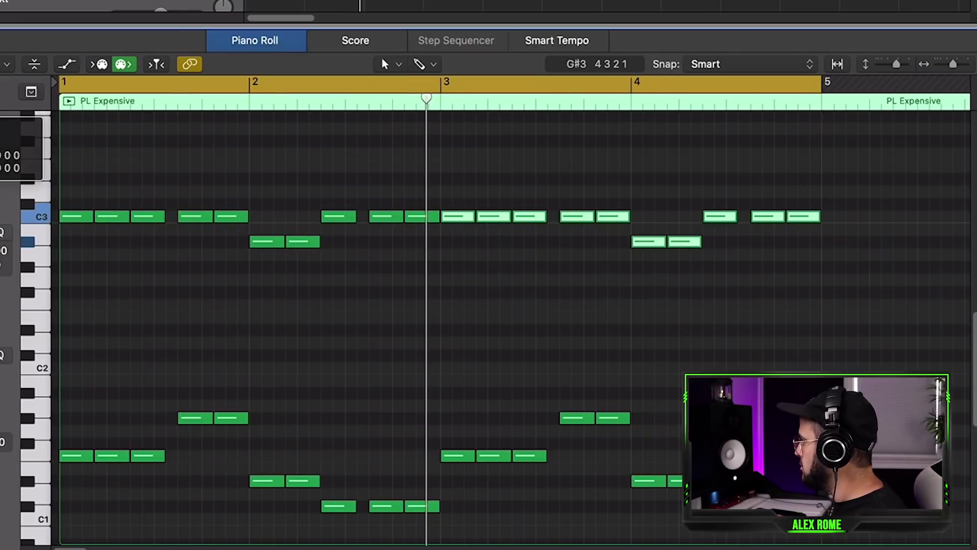
- Lower the first two bass notes of bar 4 to C1 and repeat the G#2 and G2 harmony notes into bars 3 and 4
scroll(654, 429, down, 3)
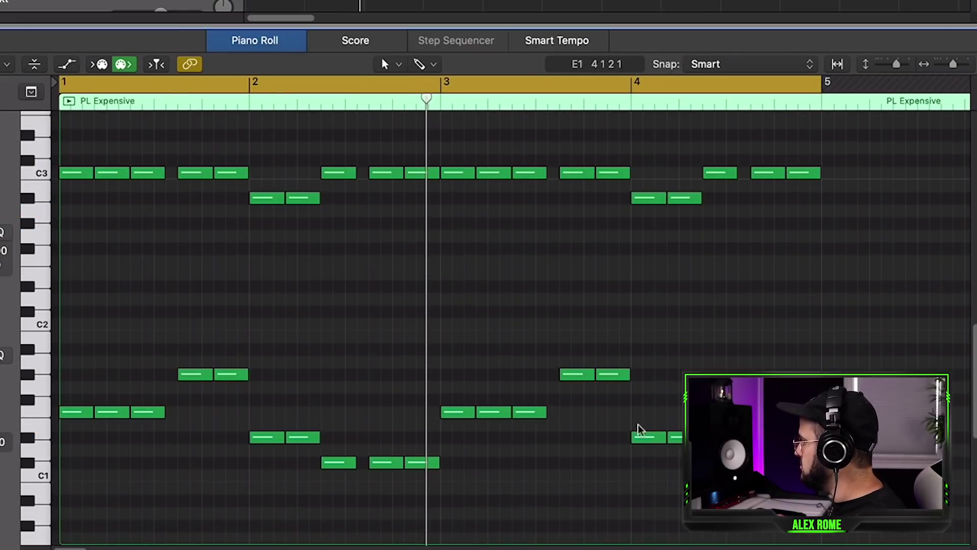
drag(645, 437, 646, 473)
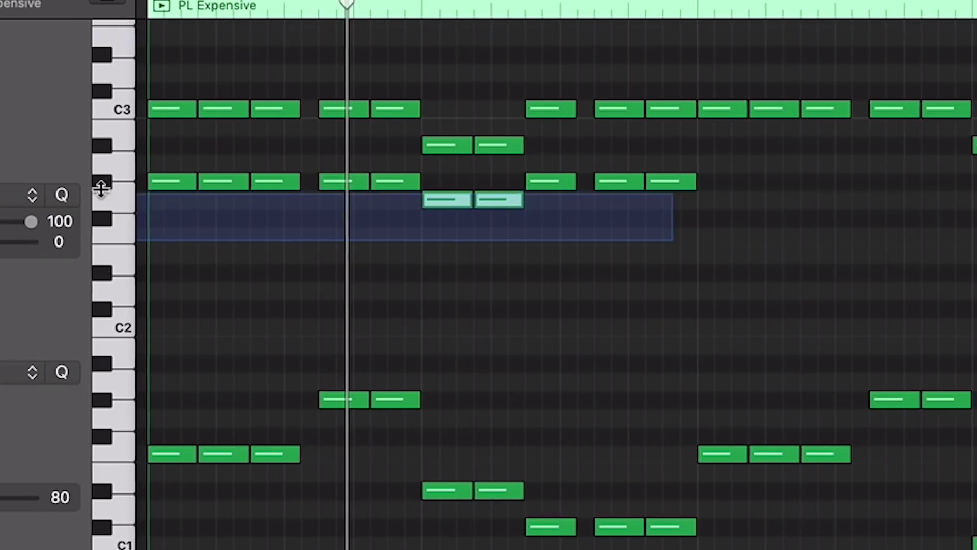
drag(100, 189, 101, 179)
key(super+r)
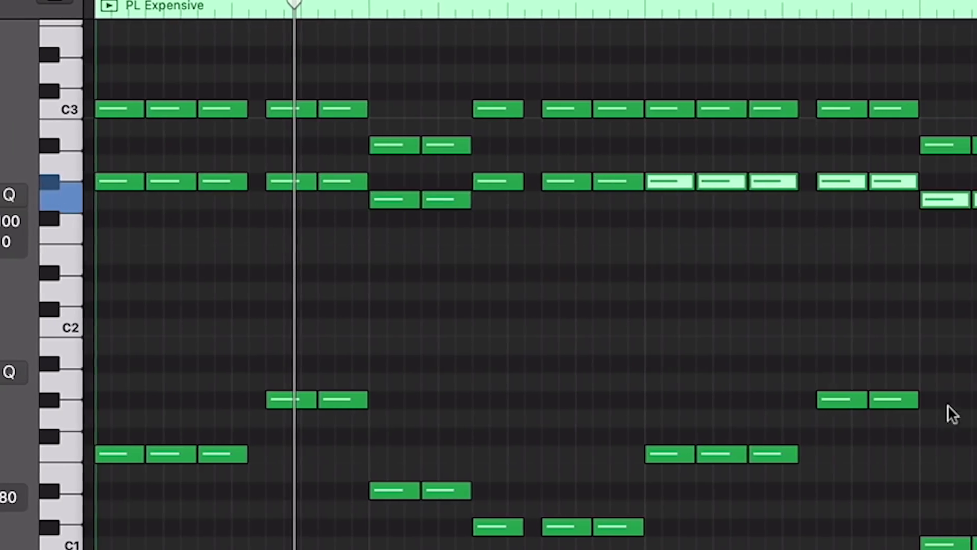
key(space)
click(510, 271)
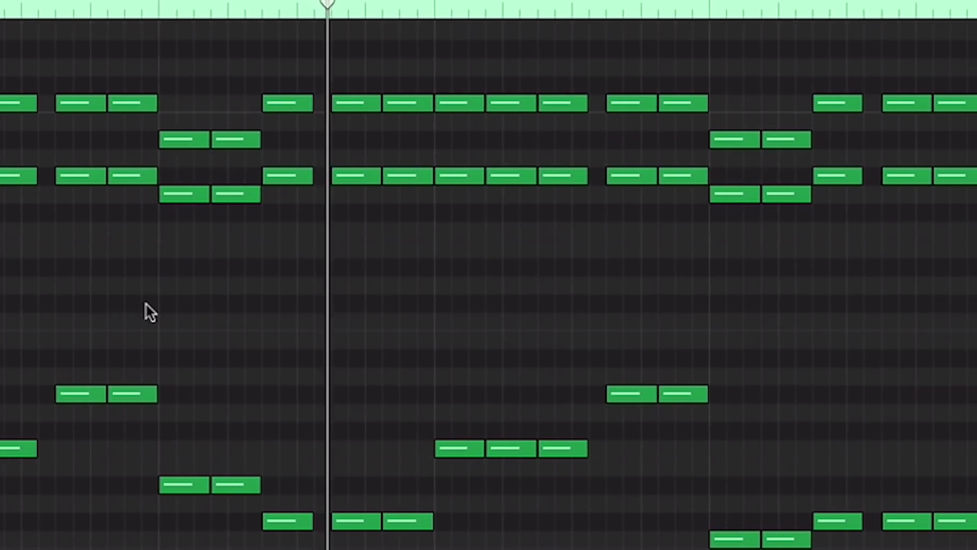
- Shorten the PL Expensive region to 4 bars and place a copy at bar 1 on the PL Foundation track
drag(704, 109, 673, 108)
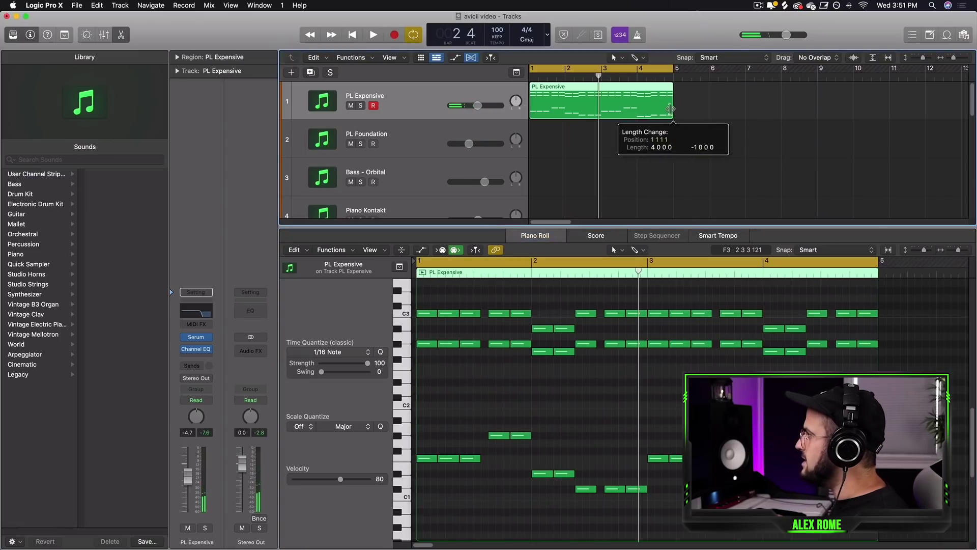
click(652, 145)
click(648, 104)
key(super+r)
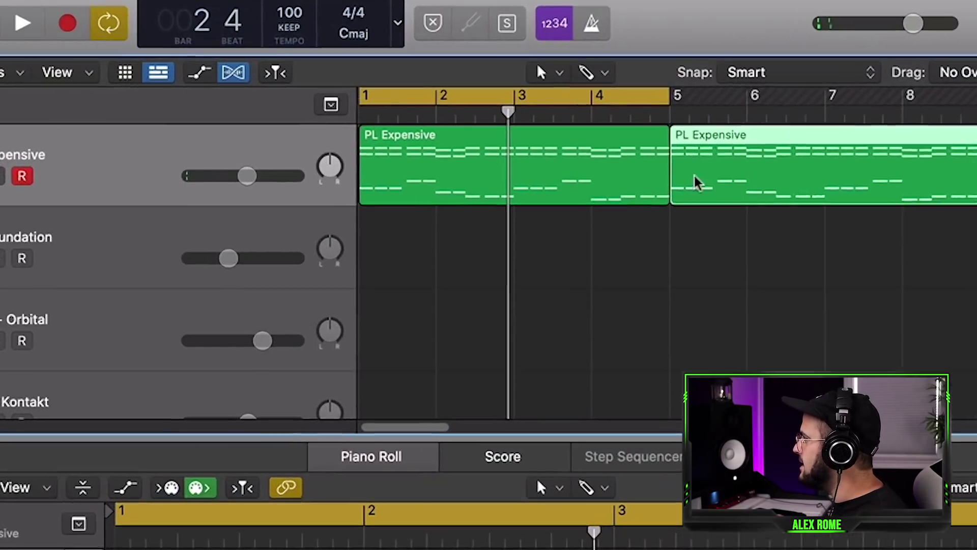
drag(686, 110, 540, 138)
- Paste the bass line region at bar 1 on the first Bass - Orbital track and play it with the other tracks
drag(386, 259, 388, 259)
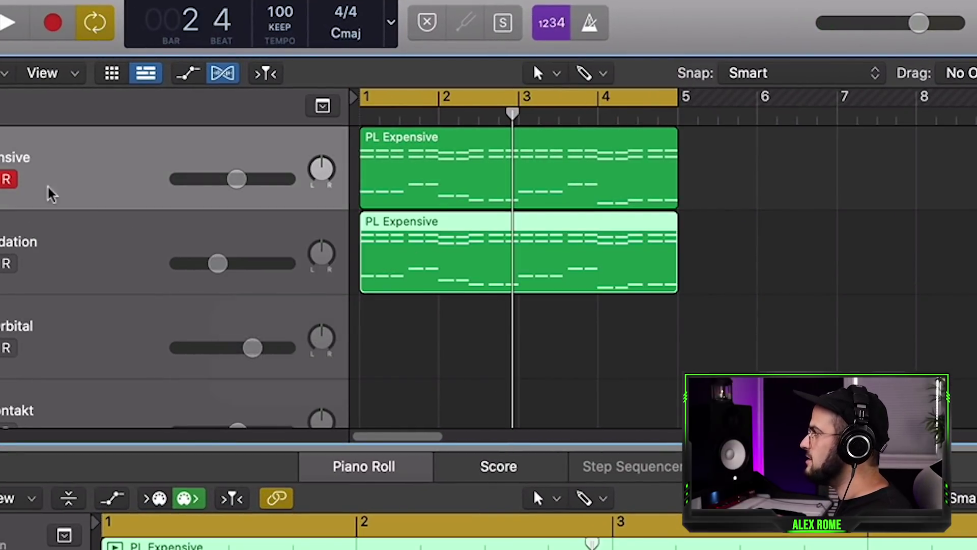
click(153, 549)
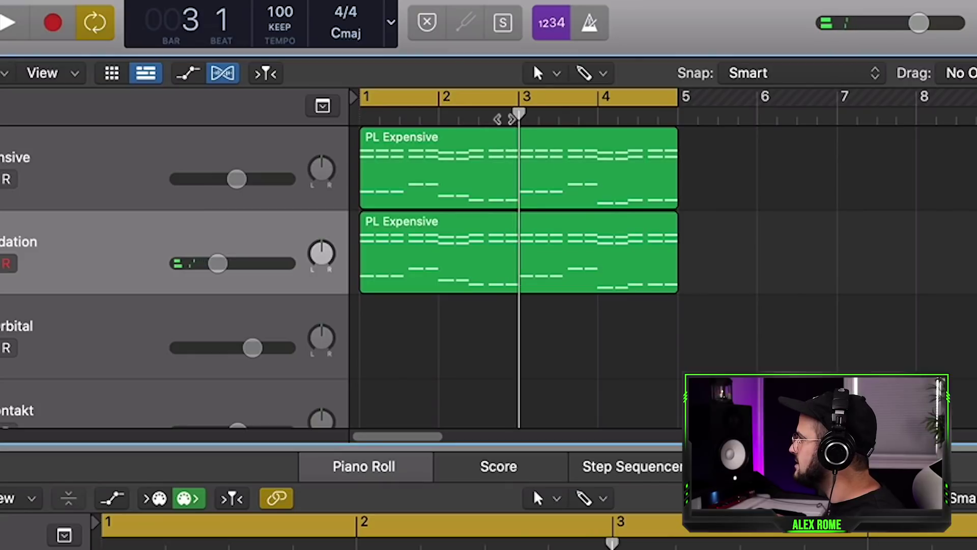
key(space)
click(194, 318)
key(super+v)
key(space)
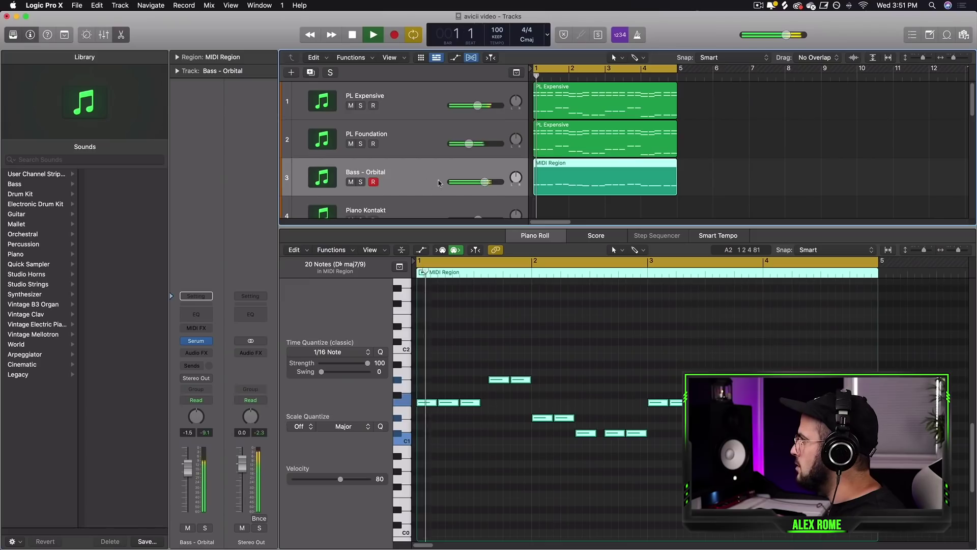
drag(674, 225, 657, 476)
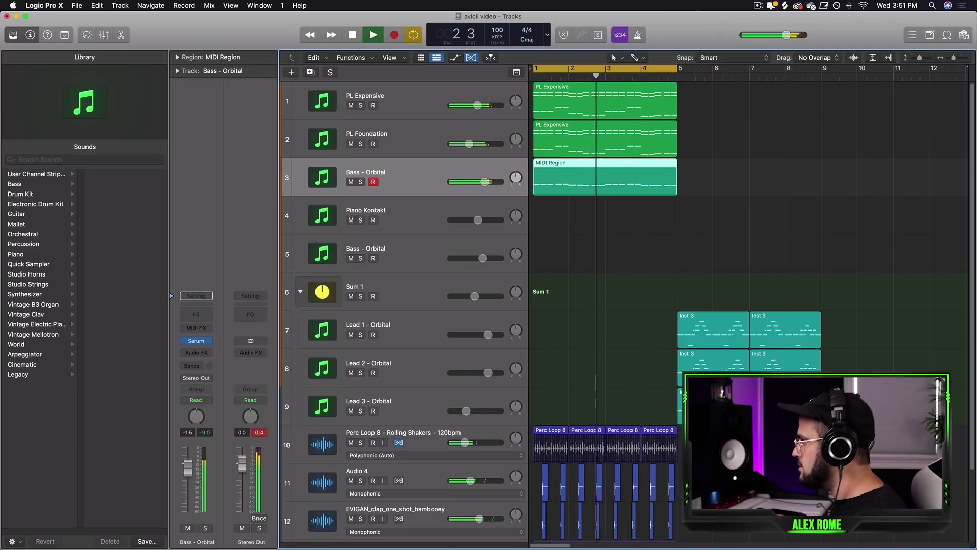
click(709, 165)
- Repeat the PL Expensive, PL Foundation and Bass - Orbital regions into bars 5 to 8
drag(675, 66, 820, 111)
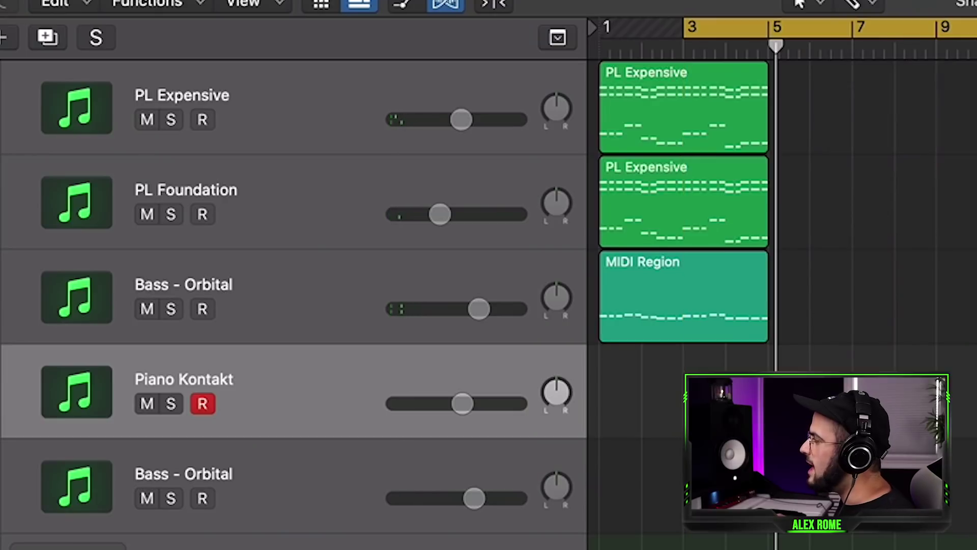
drag(699, 419, 661, 77)
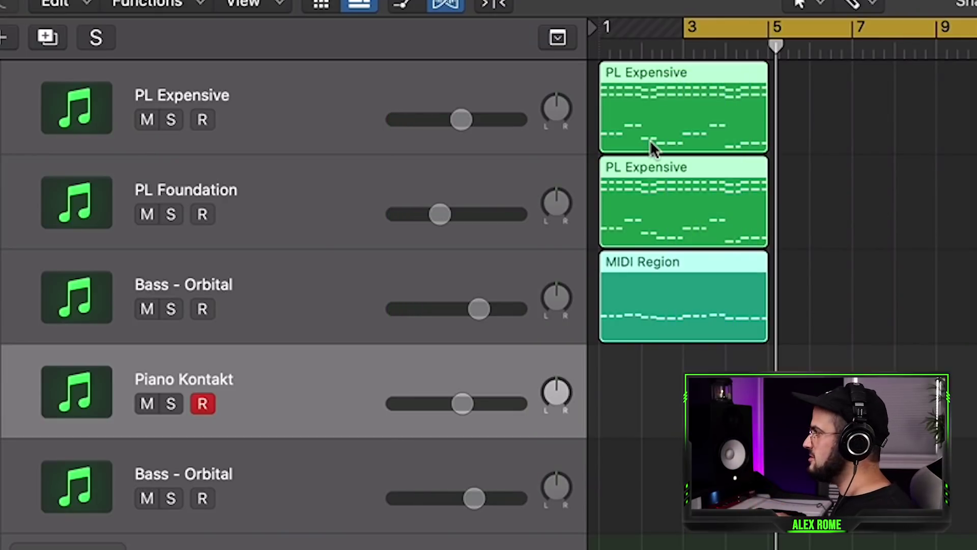
drag(833, 344, 667, 92)
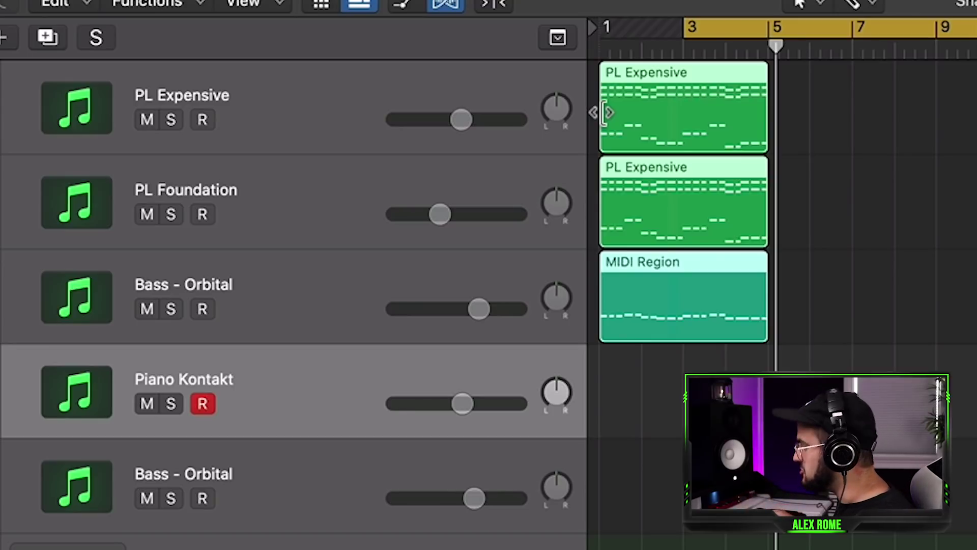
key(super+r)
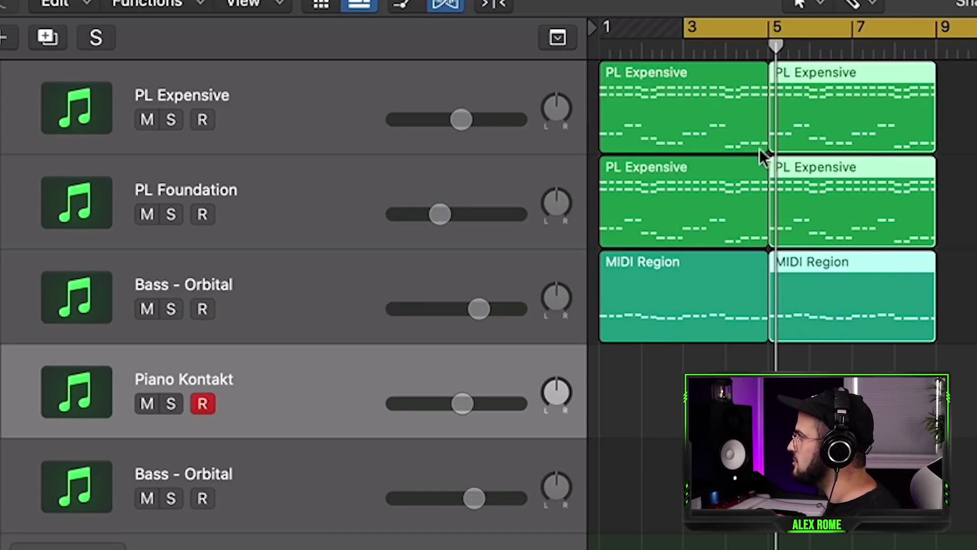
- Set the cycle range from bar 5 to bar 9 and delete the three copied regions there
drag(772, 26, 932, 69)
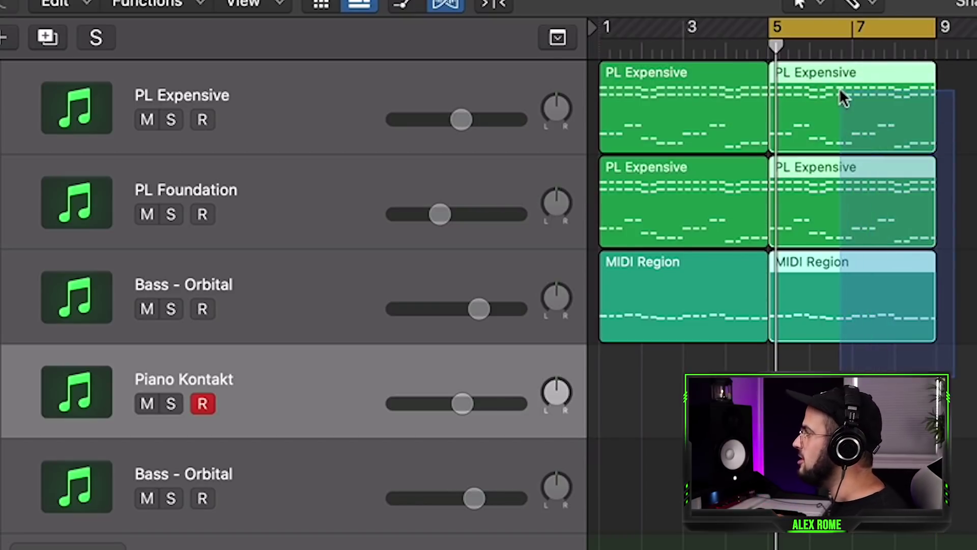
key(Delete)
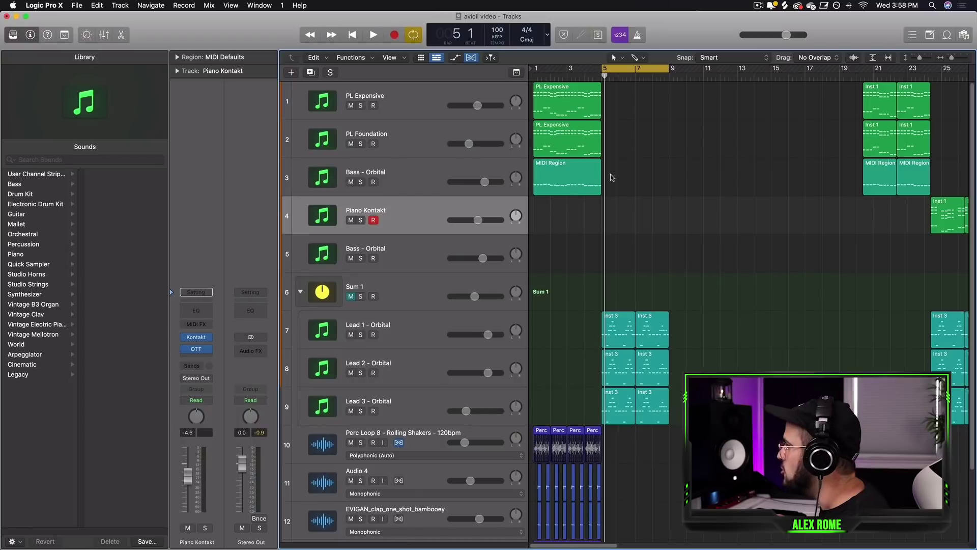
- Create an empty region on the Piano Kontakt track at bar 5 and extend it to bar 9
drag(953, 59, 957, 58)
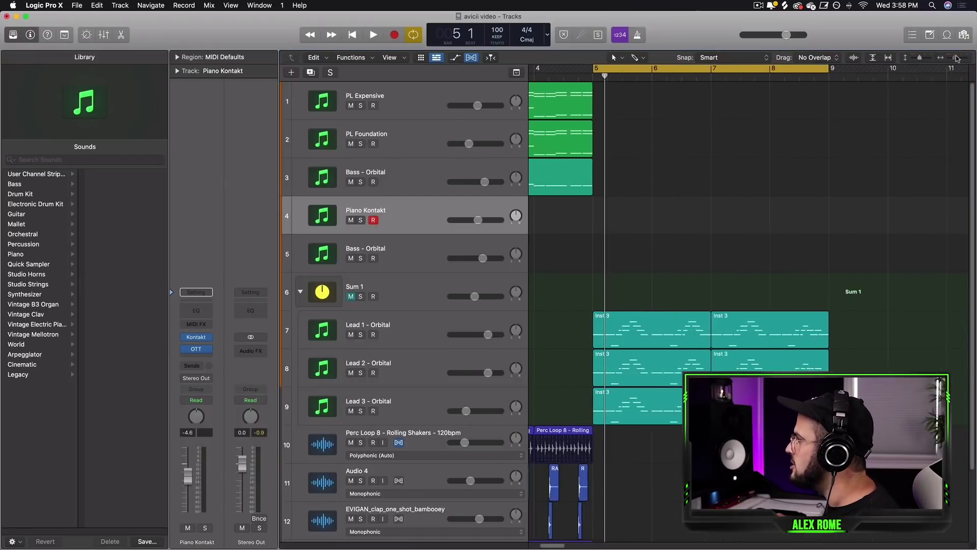
double_click(578, 231)
drag(569, 221, 649, 224)
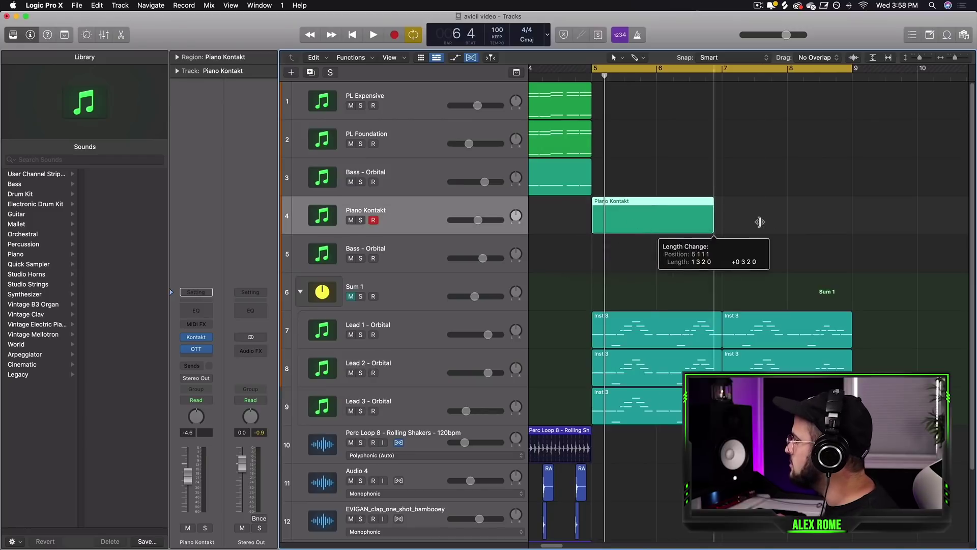
drag(759, 222, 864, 225)
- Open the Piano Kontakt region for note editing and enter two short F1 notes at the start of bar 5
double_click(808, 222)
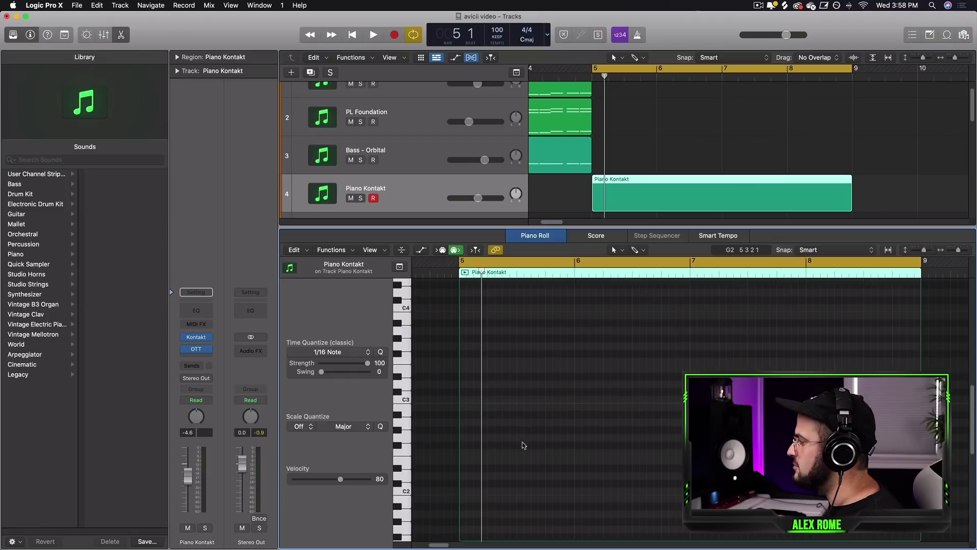
scroll(519, 448, down, 5)
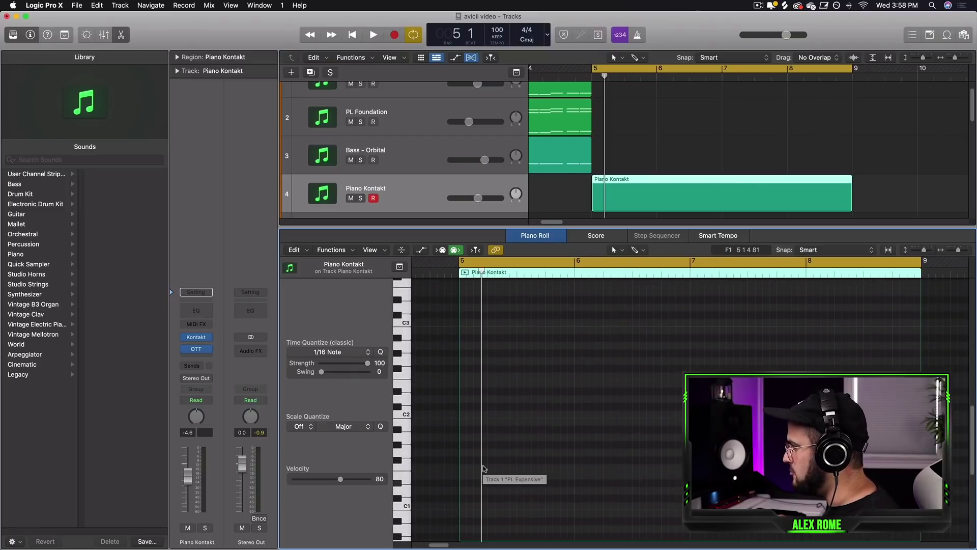
scroll(484, 468, down, 1)
drag(513, 459, 461, 441)
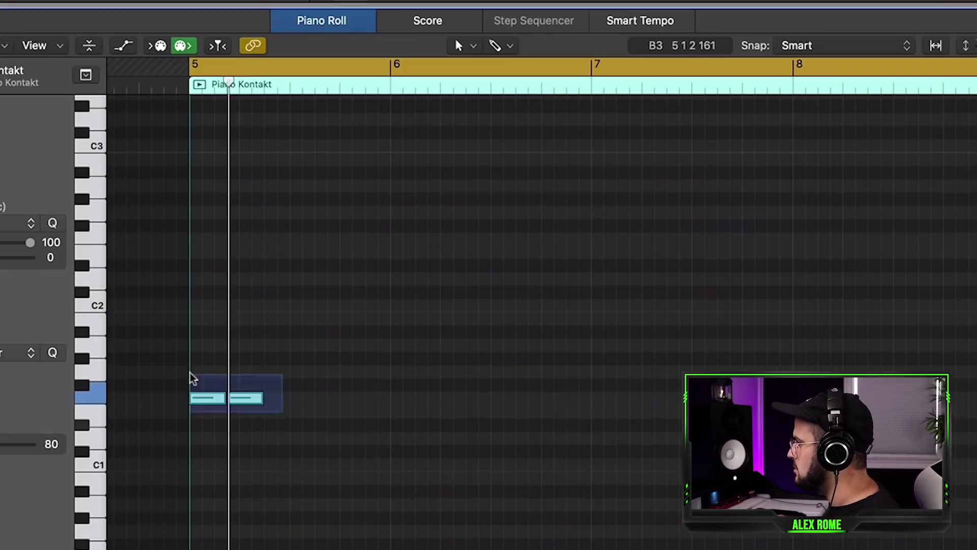
- Copy all eight bass notes in the Piano Kontakt region up one octave, so the first notes land on F2
drag(712, 505, 464, 393)
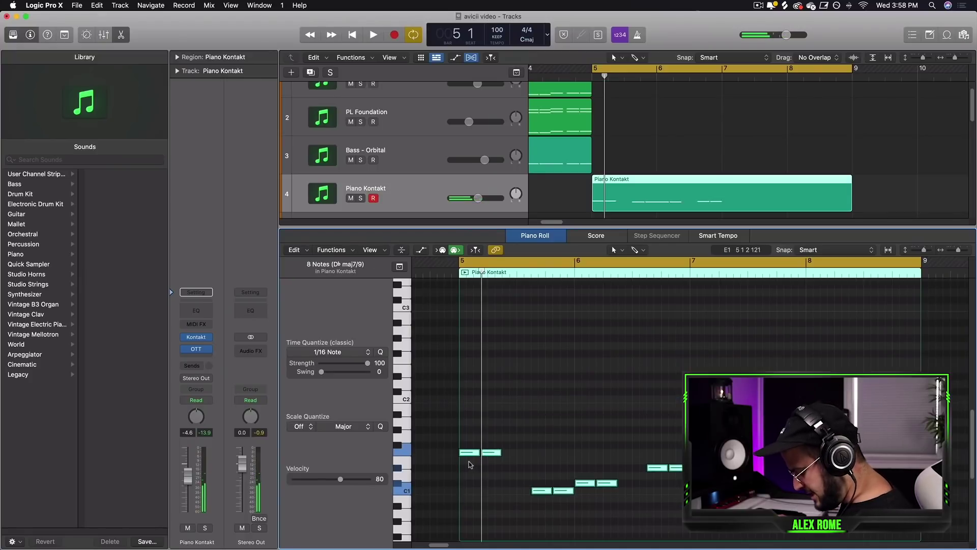
drag(468, 454, 472, 365)
scroll(485, 412, up, 4)
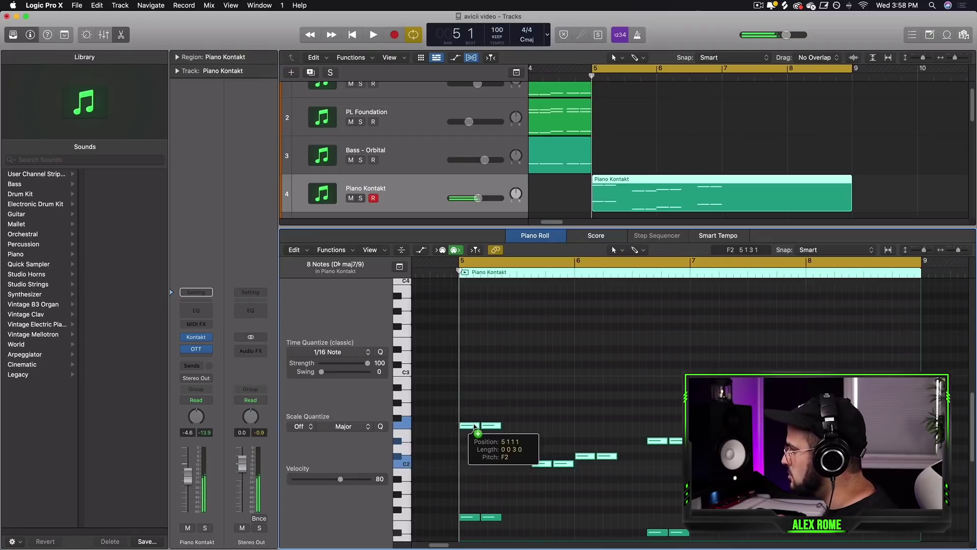
- Stack copies of the eight upper piano notes a minor third and a fifth higher, starting on G#2 and C3, and play the chords
drag(474, 426, 469, 405)
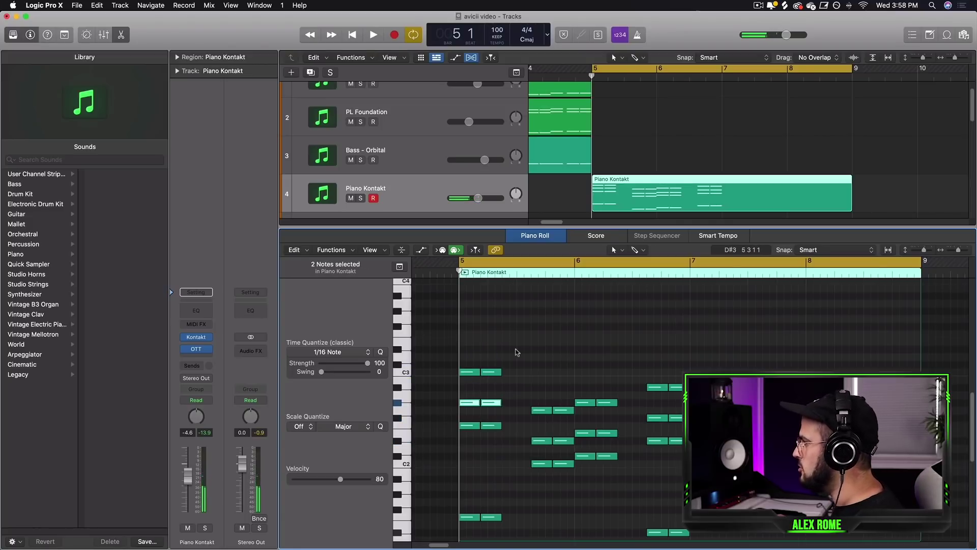
key(space)
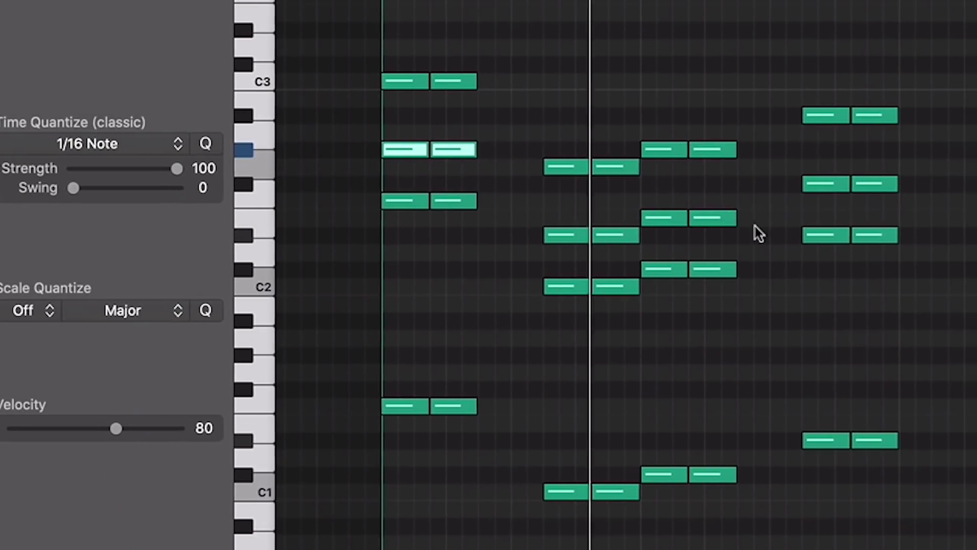
- Raise the middle notes of the C#2 and D#2 chords by one semitone, to F2 and G2
click(656, 218)
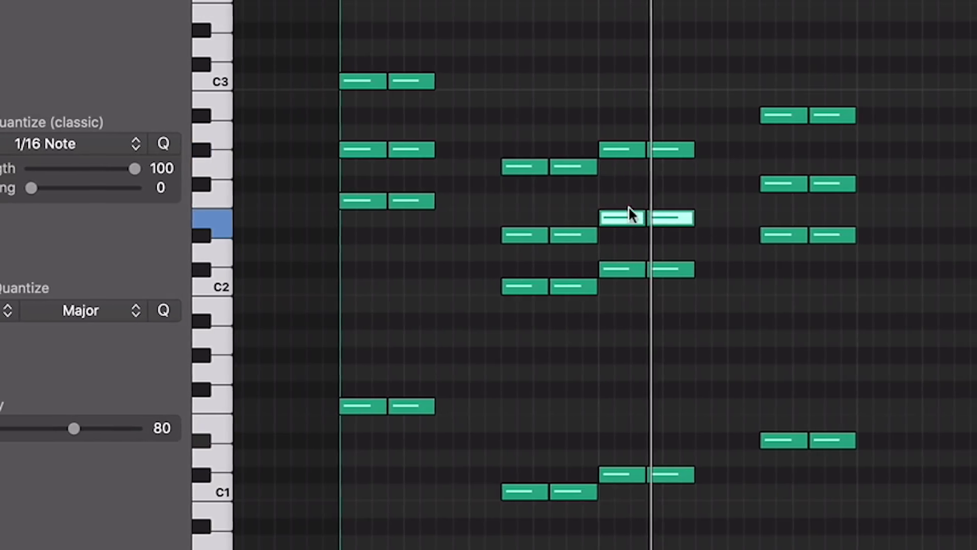
drag(652, 215, 657, 198)
click(844, 181)
drag(762, 185, 764, 166)
click(795, 318)
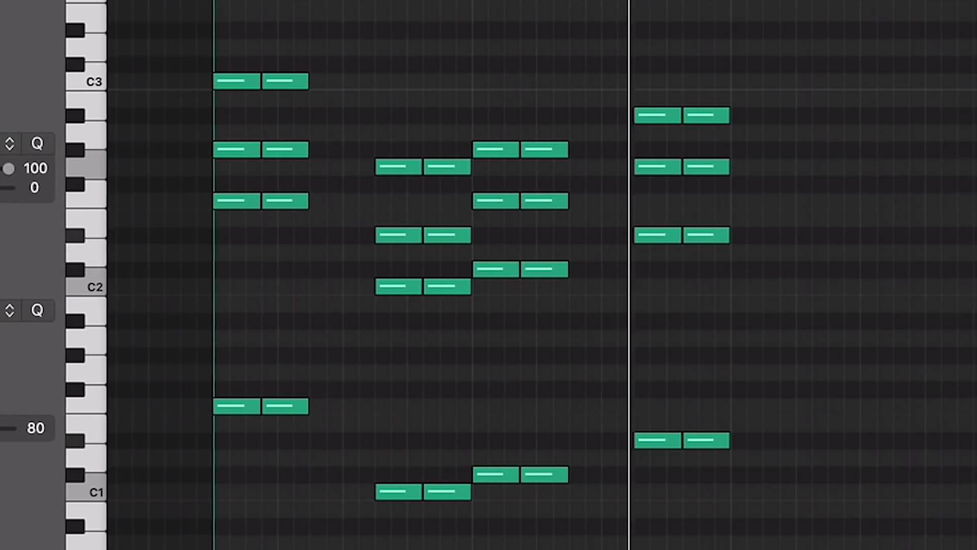
- Trim the Piano Kontakt region to end at bar 7 and transpose all of its notes up one octave
drag(826, 501, 210, 33)
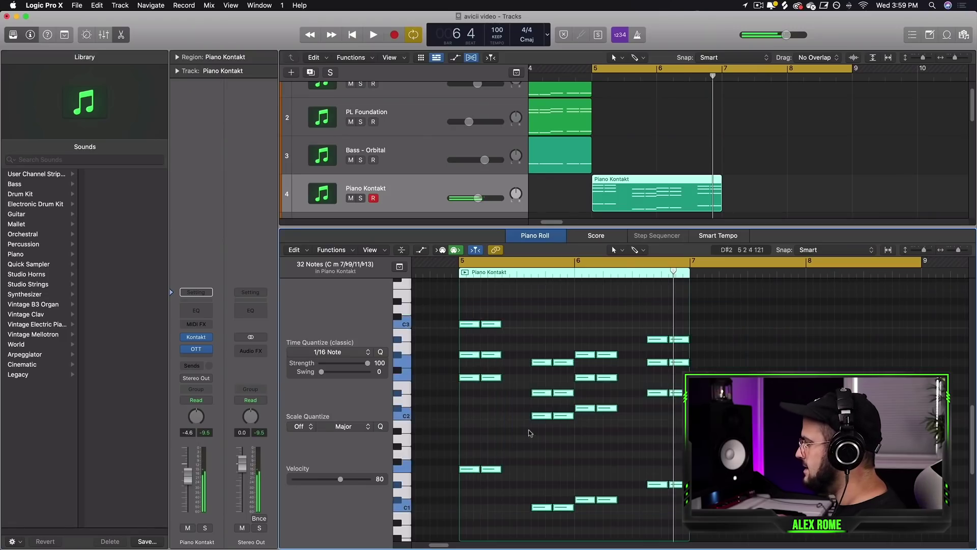
scroll(342, 336, up, 2)
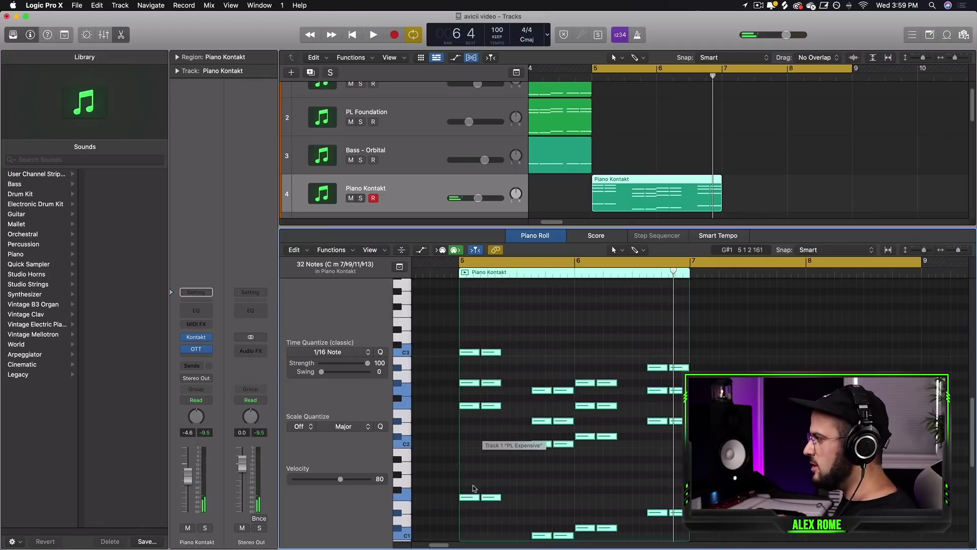
drag(472, 498, 495, 432)
key(space)
scroll(519, 356, up, 3)
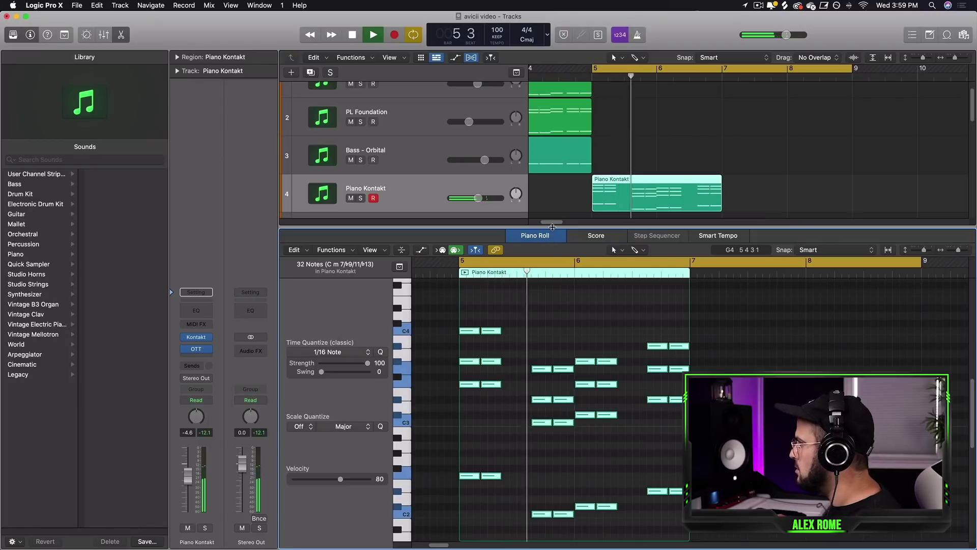
- Close the note editor and repeat the Piano Kontakt region once to fill bars 7 to 9
key(p)
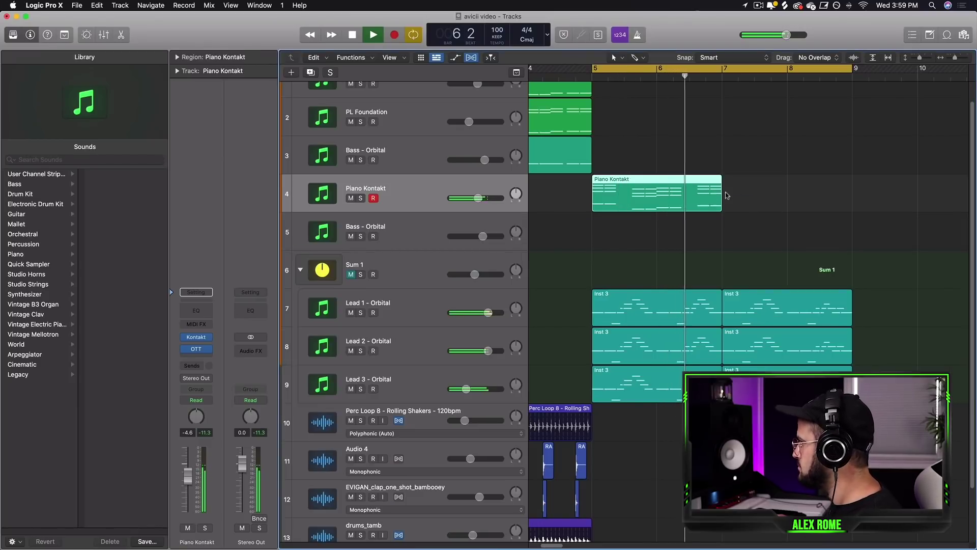
key(super+r)
key(space)
drag(955, 60, 931, 83)
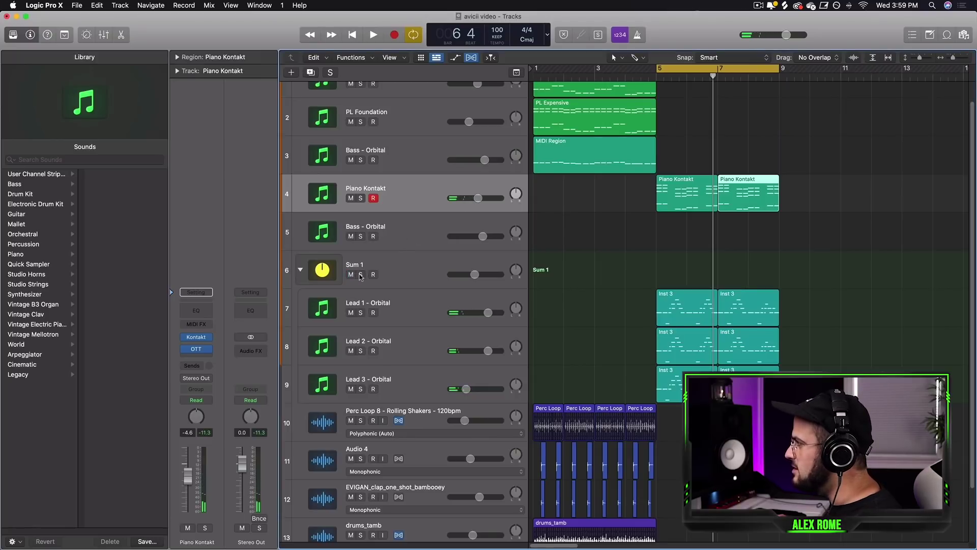
- Solo the Sum 1 lead stack and play back its Inst 3 regions
click(361, 274)
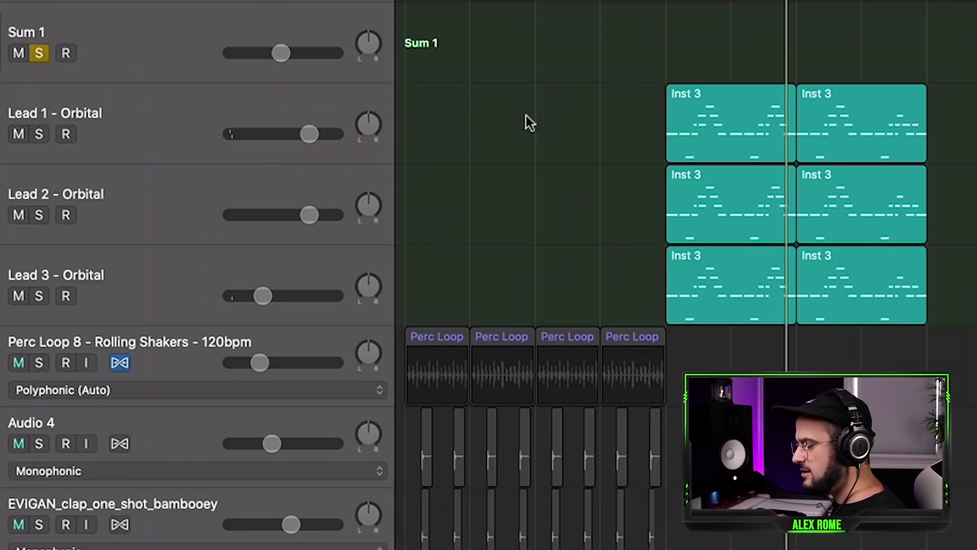
key(space)
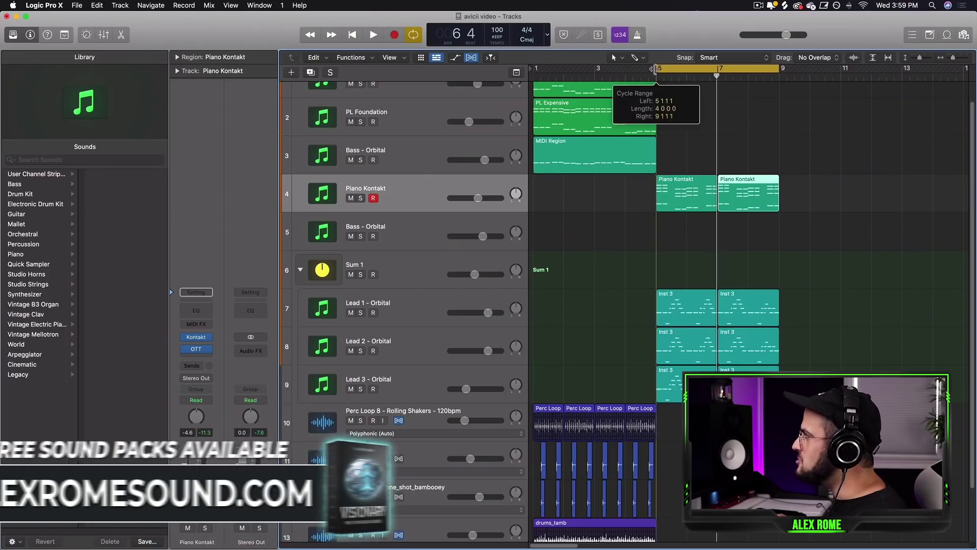
- Extend the cycle range back to bar 1, select the piano and lead regions in bars 5 to 9, and play from the start
drag(655, 69, 535, 69)
scroll(696, 160, up, 1)
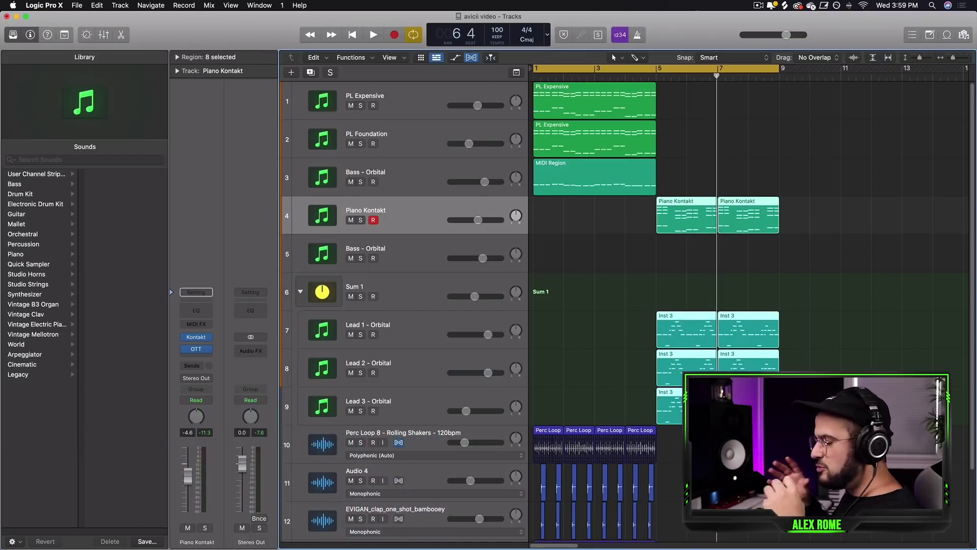
drag(882, 413, 687, 195)
key(Return)
key(space)
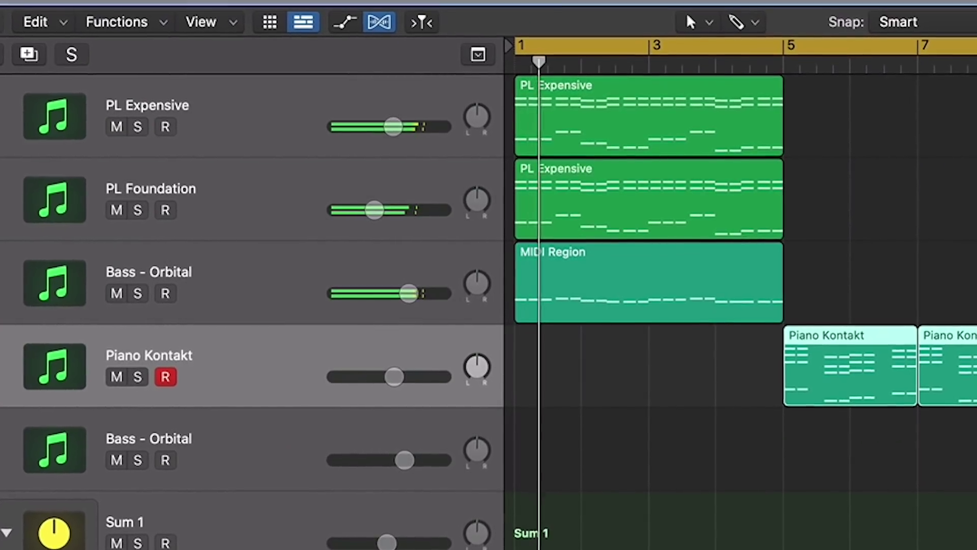